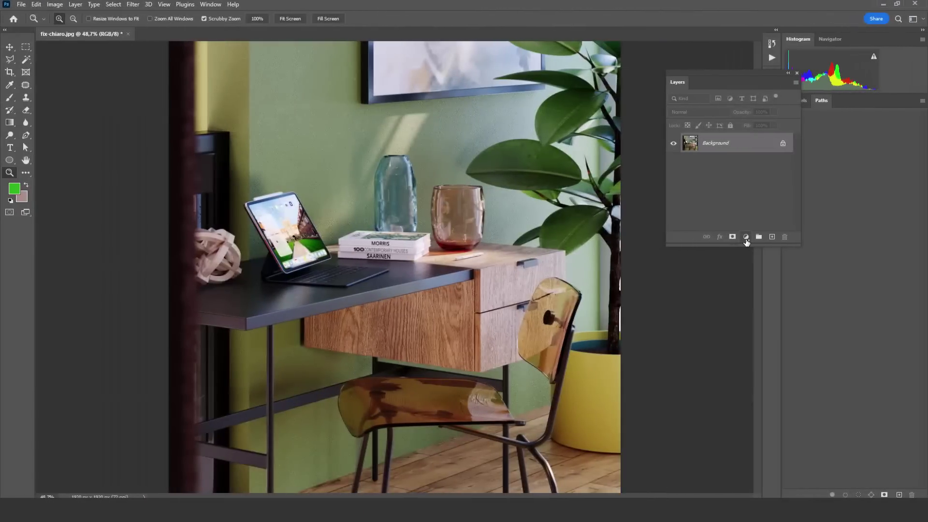
- Open the adjustment layer list from the Layers panel
left_click(746, 238)
- Add a midtone-darkening Curves layer, invert its mask, and paint the darkening onto the drawer front
left_click(762, 295)
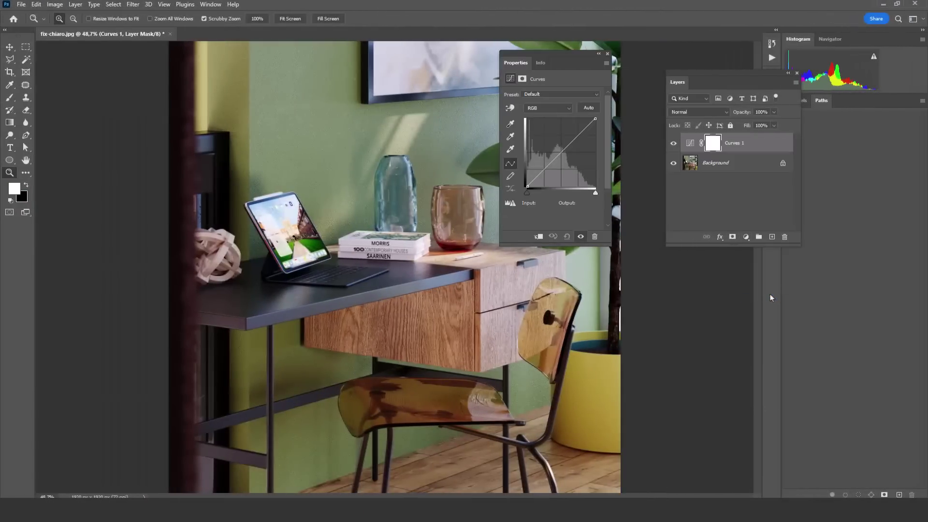
left_click_drag(559, 153, 561, 160)
key("ctrl+i")
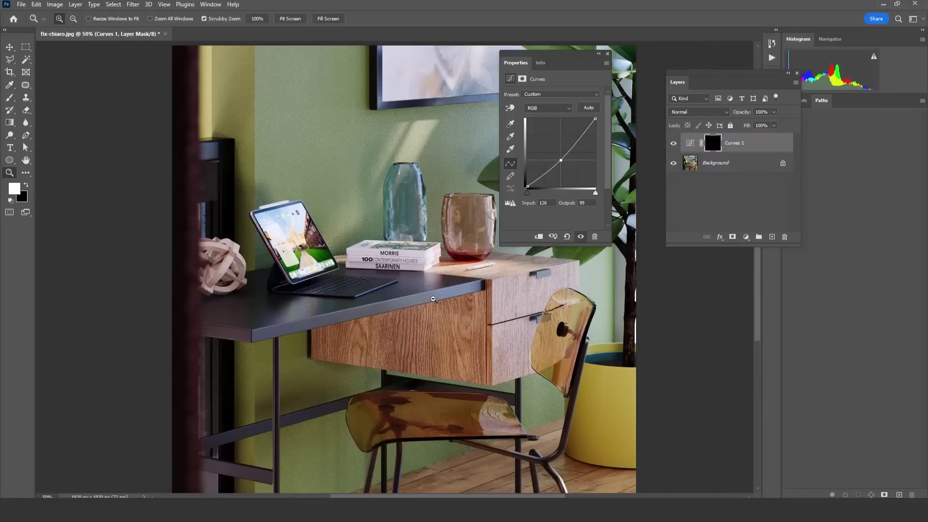
key("b")
mouse_move(484, 299)
left_mouse_down()
mouse_move(477, 364)
mouse_move(507, 363)
left_mouse_up()
- Zoom in and paint darkening along the wall's left edge with a smaller brush
key("z")
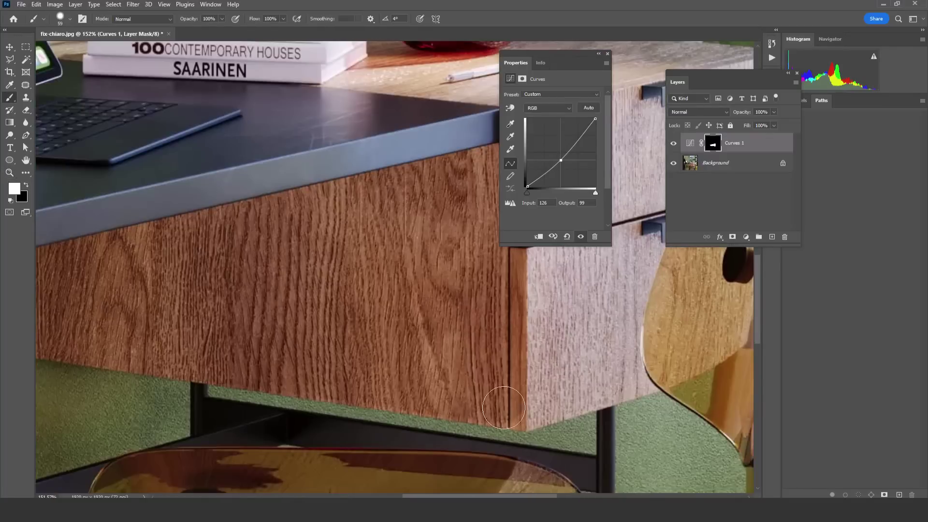
scroll(508, 326, "up", 3)
scroll(517, 293, "up", 1)
key("b")
scroll(186, 342, "down", 3)
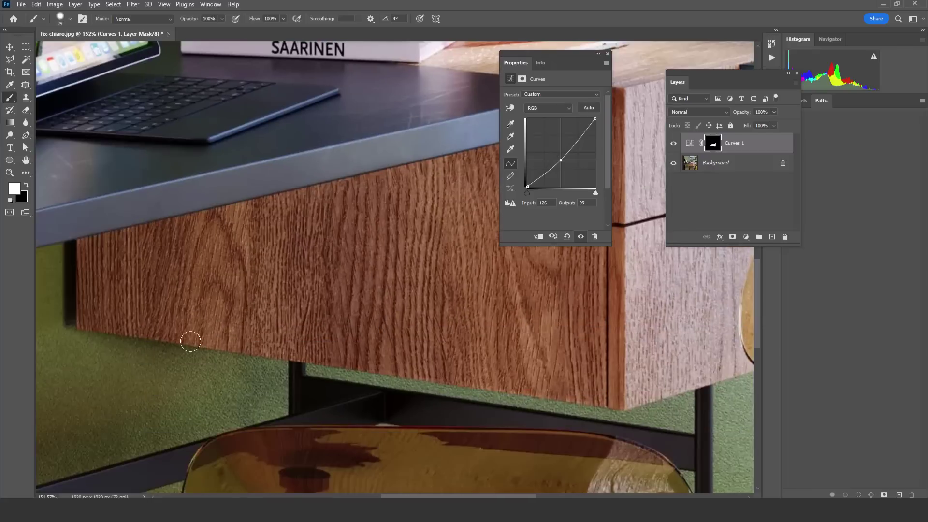
scroll(326, 332, "down", 5)
key("bracketleft")
key("bracketleft")
key("bracketleft")
mouse_move(245, 397)
left_mouse_down()
mouse_move(266, 155)
mouse_move(263, 354)
left_mouse_up()
scroll(254, 306, "down", 2)
scroll(281, 221, "down", 3)
mouse_move(282, 220)
left_mouse_down()
mouse_move(259, 274)
mouse_move(282, 280)
left_mouse_up()
- Reveal darkening on another wall patch, then compare with the Curves layer hidden and shown
key("x")
key("z")
mouse_move(329, 260)
left_mouse_down()
mouse_move(408, 300)
mouse_move(450, 301)
left_mouse_up()
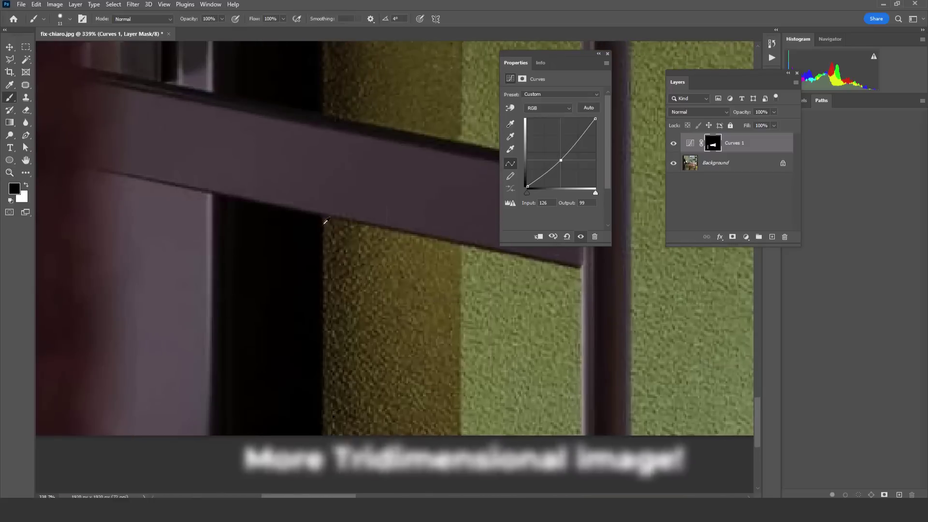
key("b")
key("x")
key("bracketright")
key("bracketright")
key("bracketright")
left_click_drag(438, 254, 375, 342)
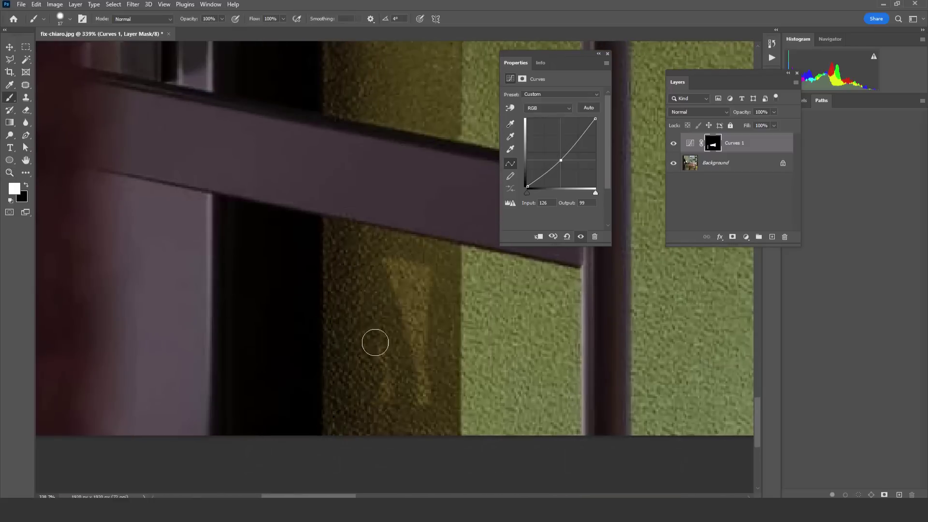
key("ctrl+minus")
key("ctrl+minus")
key("ctrl+minus")
key("ctrl+minus")
key("ctrl+minus")
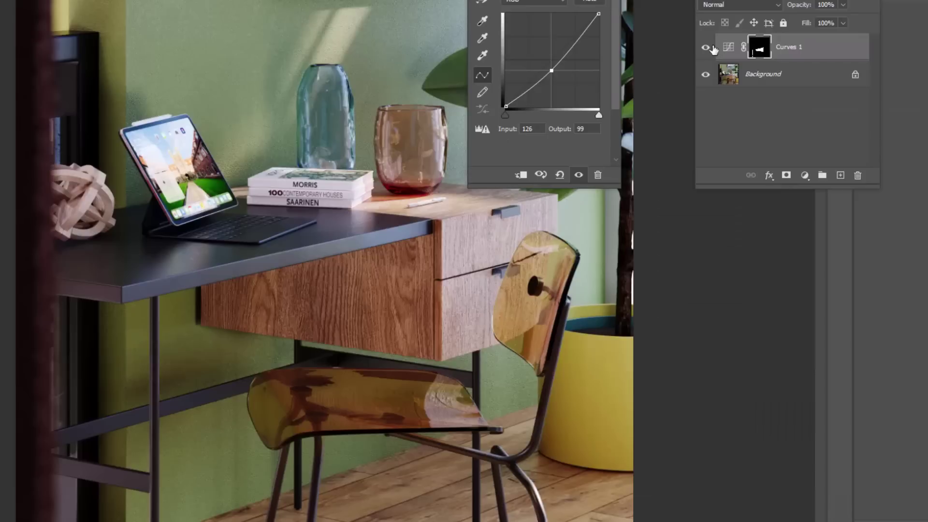
left_click(707, 50)
left_click(706, 50)
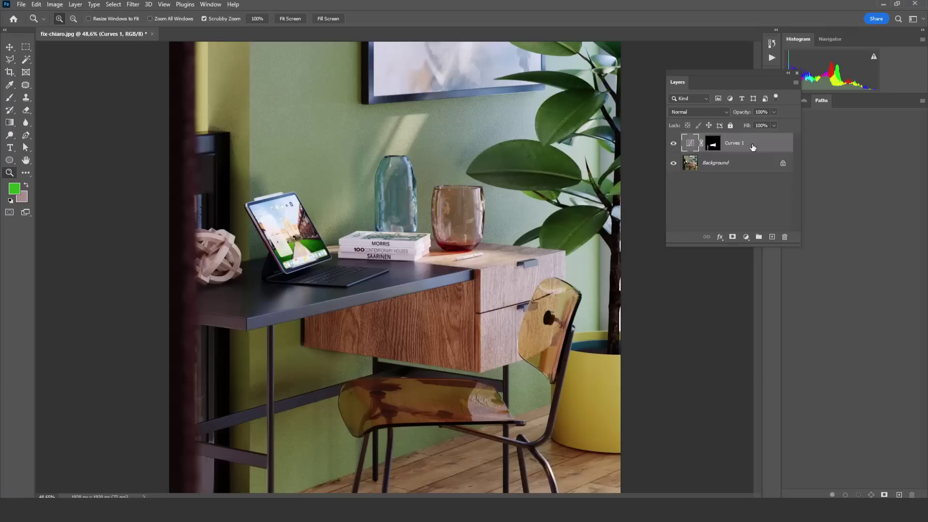
- Stamp all visible layers into a new layer set to Overlay blending
key("ctrl+alt+shift+e")
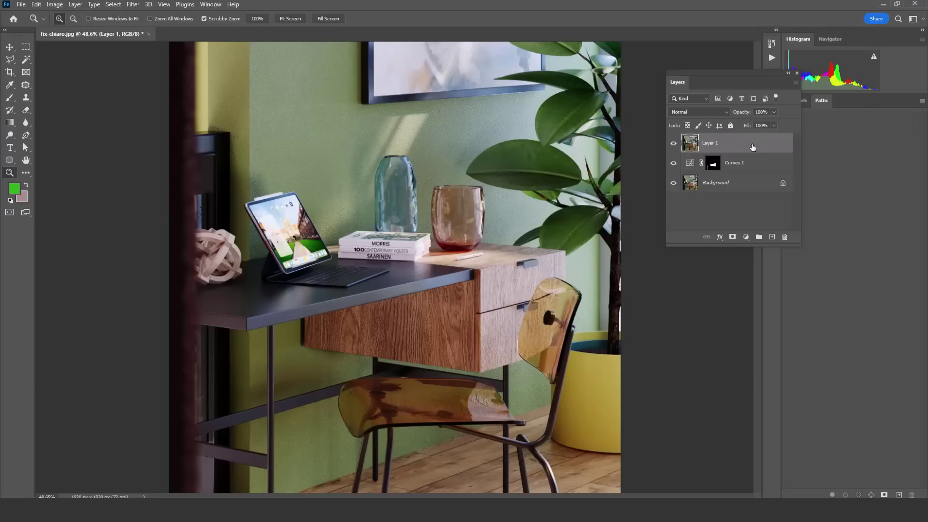
left_click(708, 112)
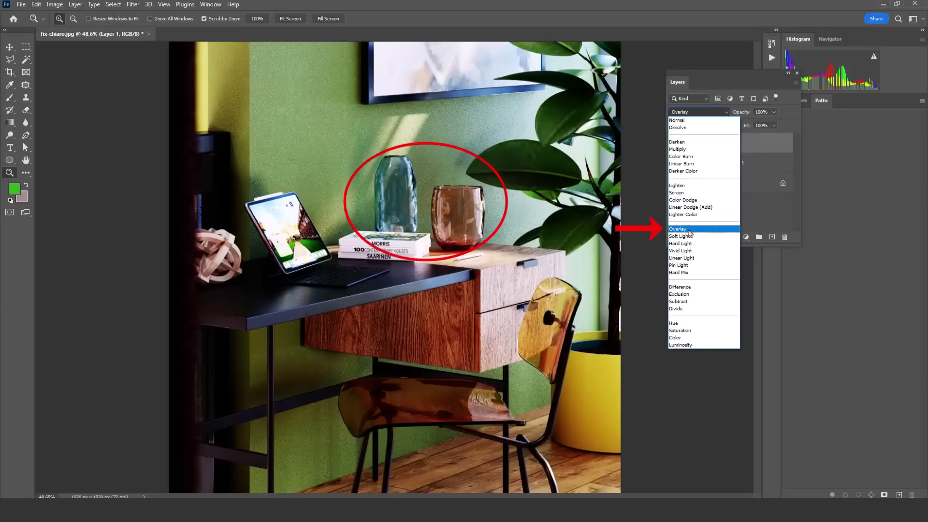
left_click(687, 230)
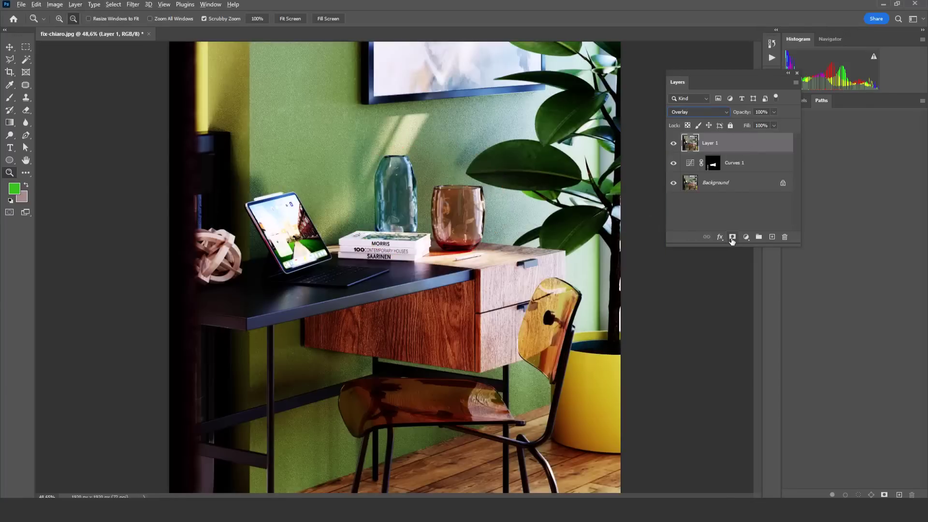
- Give the Overlay layer a black mask revealed only on the glass vase and amber glass
left_click(732, 237, "alt")
key("d")
scroll(395, 192, "up", 5)
key("b")
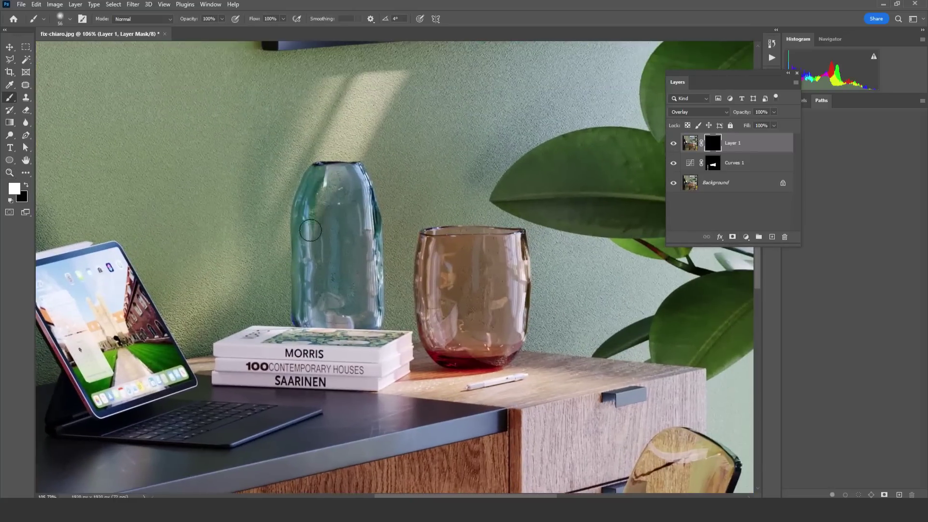
left_click_drag(310, 229, 349, 305)
left_click_drag(443, 247, 485, 255)
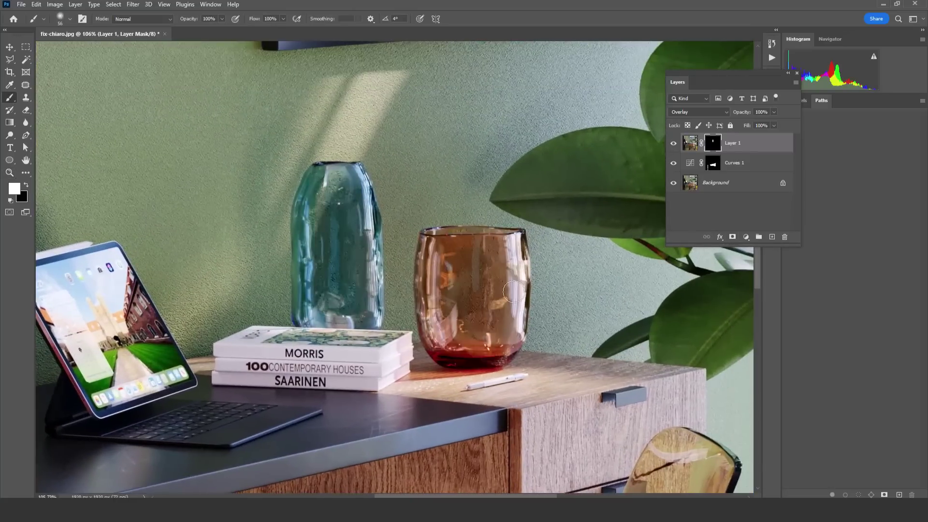
key("backslash")
key("backslash")
key("z")
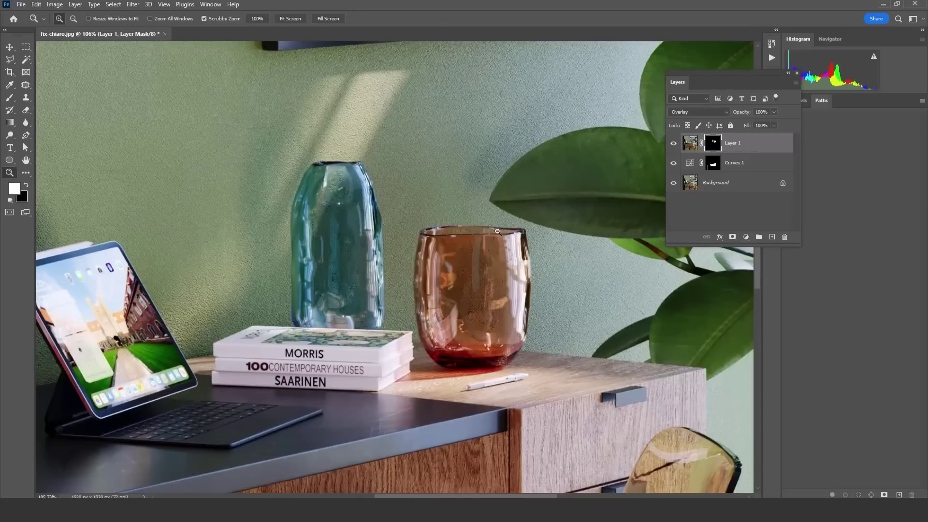
- Fit the whole image in the window with Ctrl+0
key("ctrl+0")
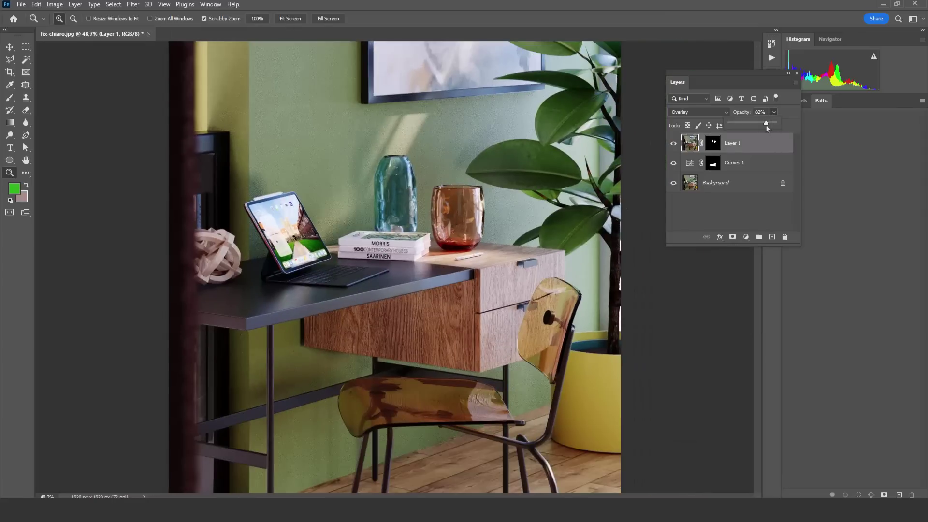